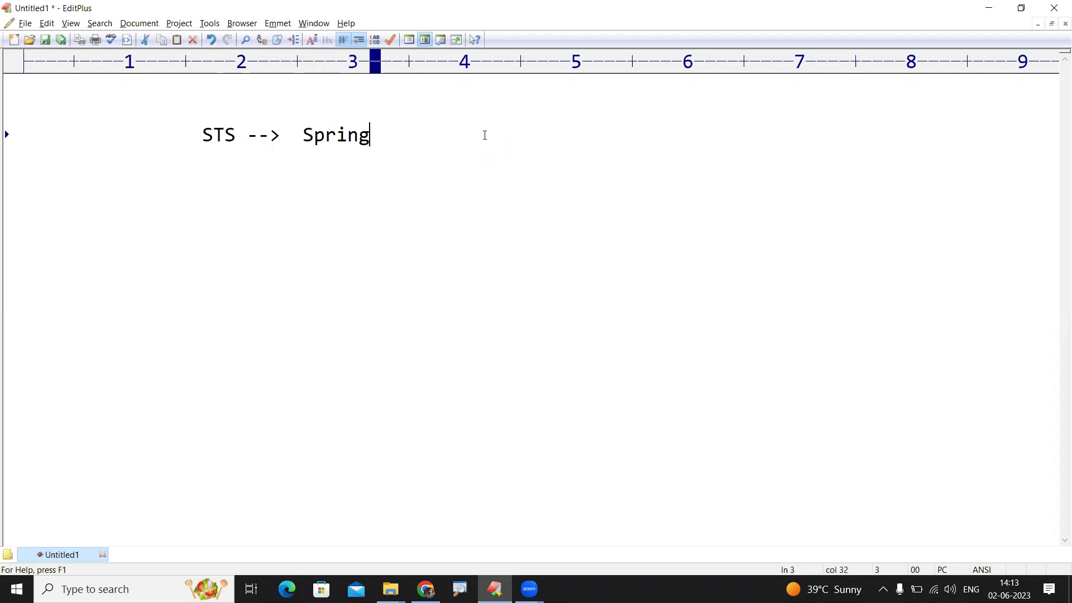
Complete the first note line as "STS --> Spring Tool Suite" and leave blank space below it.
{"action": "type", "text": "Suite"}
{"action": "key", "text": "Return"}
{"action": "key", "text": "Return"}
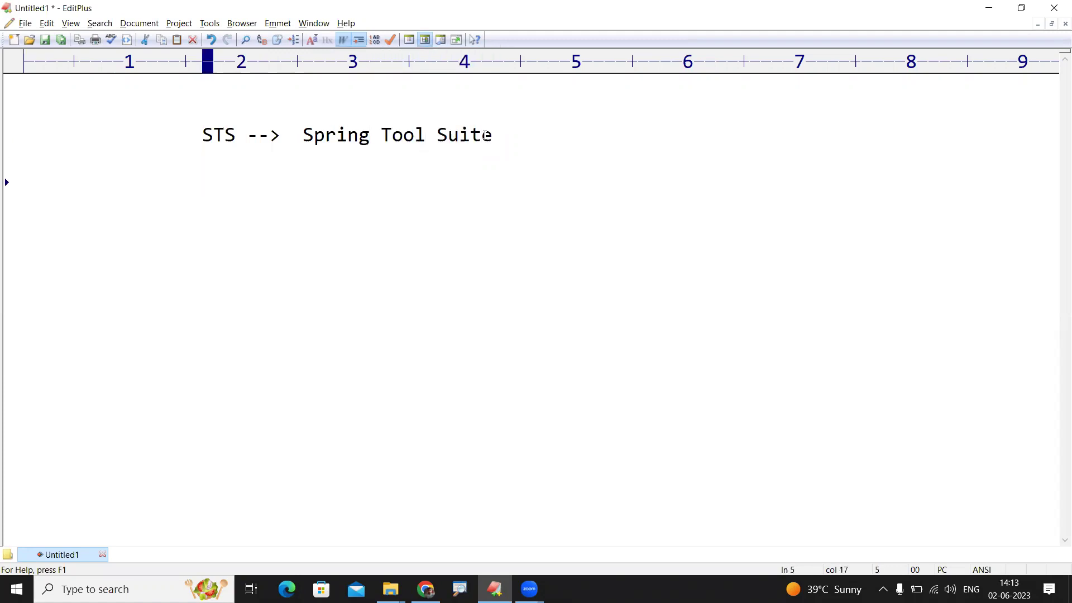
Add the note line "Software ---> Jar --> Extracting" below the STS line, followed by blank lines.
{"action": "type", "text": "So"}
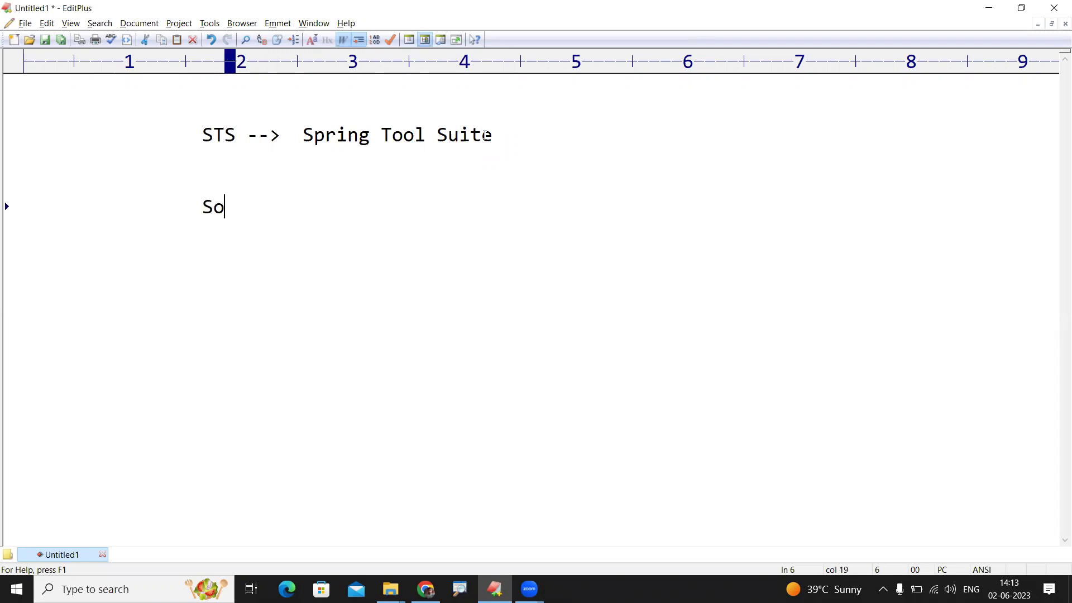
{"action": "type", "text": "ftware "}
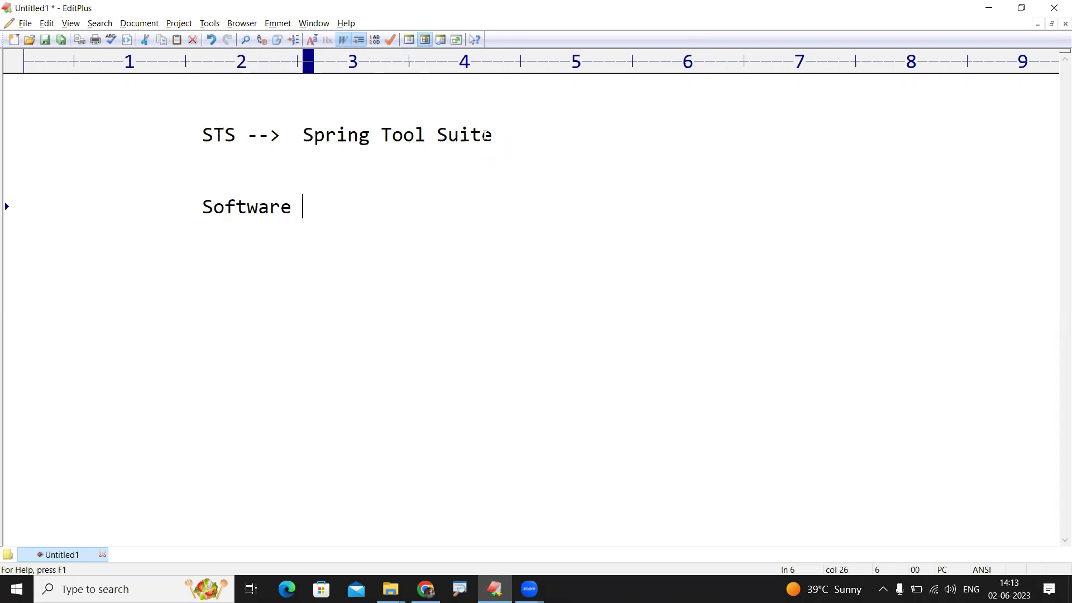
{"action": "type", "text": "--->  Jar "}
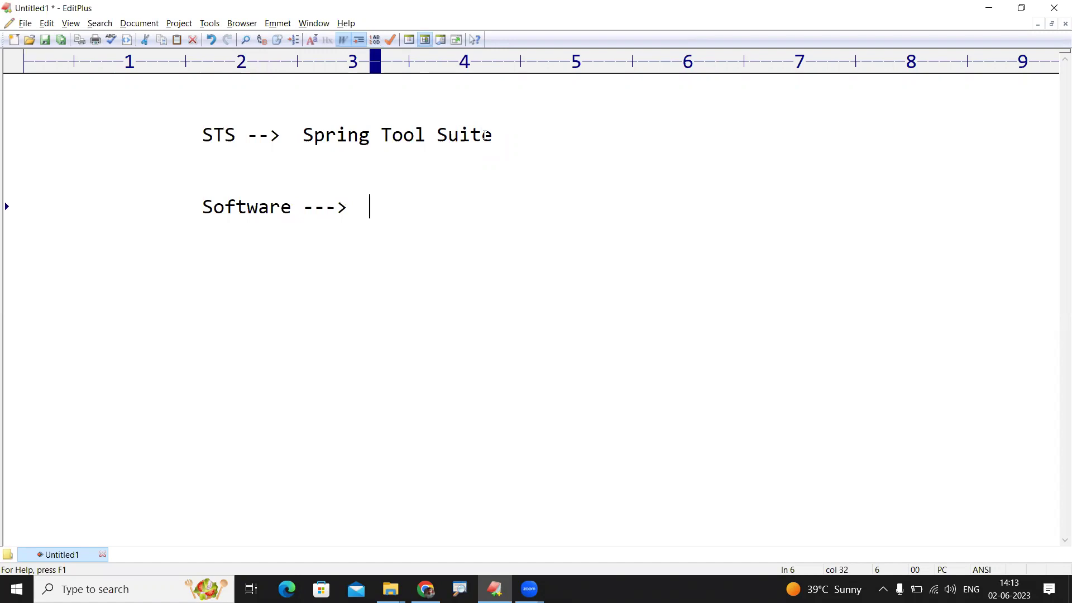
{"action": "type", "text": "--> Exr"}
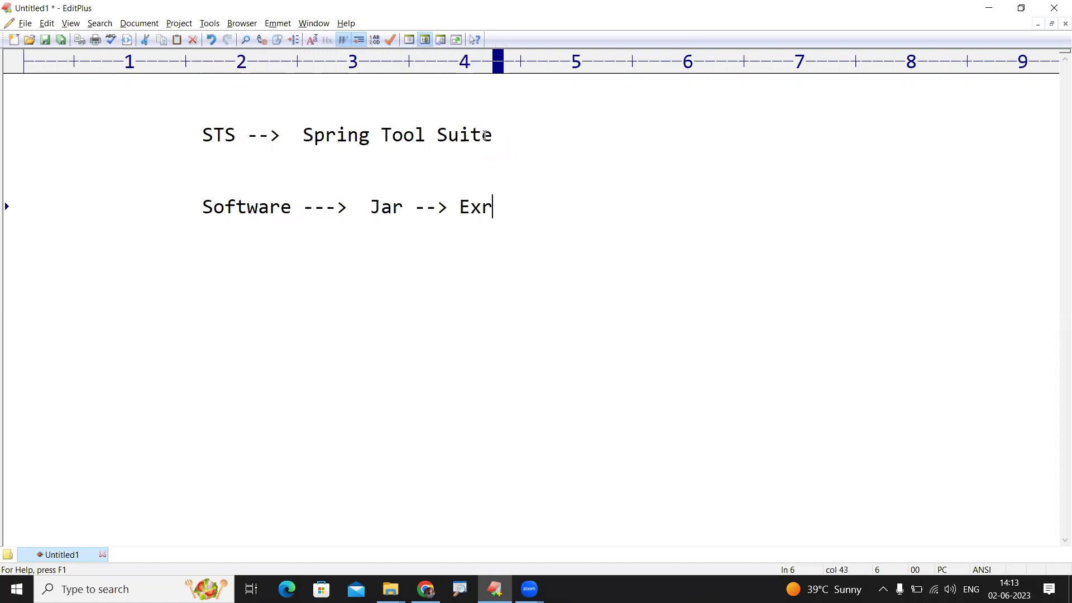
{"action": "key", "text": "BackSpace"}
{"action": "type", "text": "tracting"}
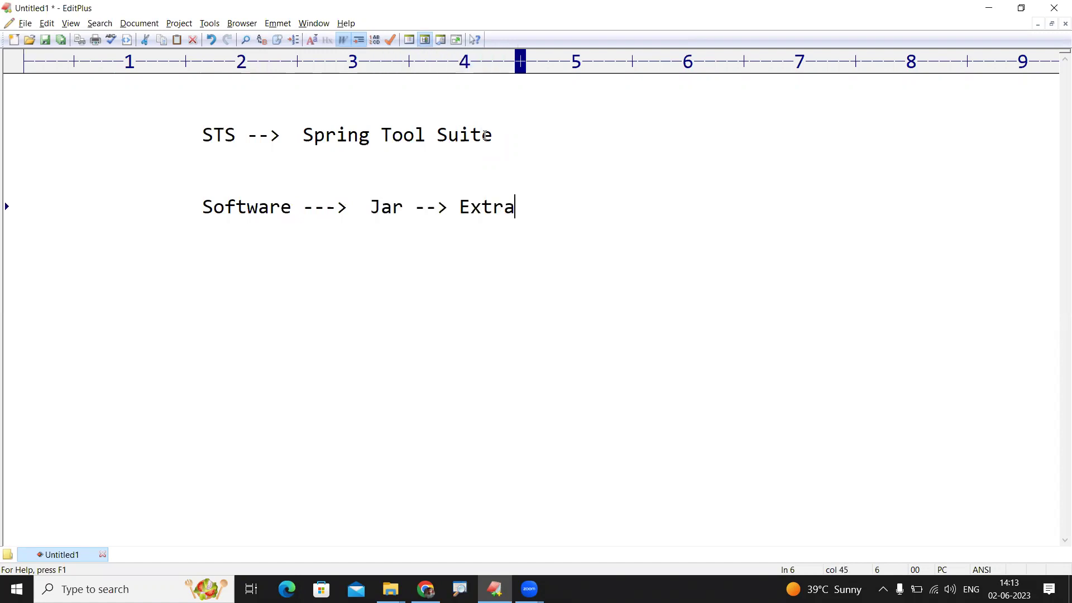
{"action": "key", "text": "Return"}
{"action": "key", "text": "Return"}
{"action": "key", "text": "Return"}
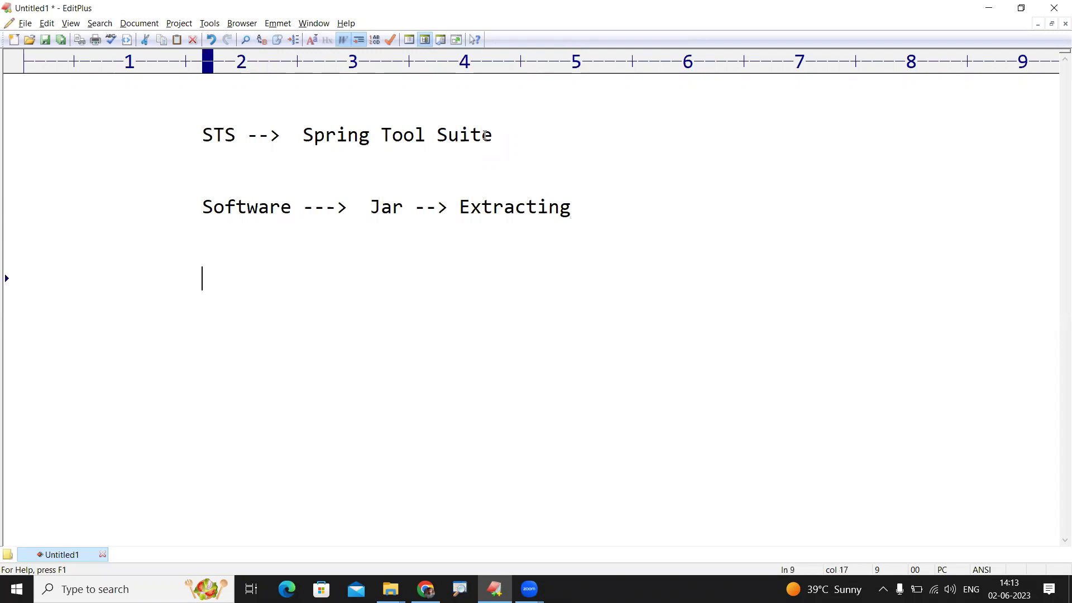
Add the note line "Spring and Spring Boot applications" below the software line, followed by blank lines.
{"action": "type", "text": "Sp"}
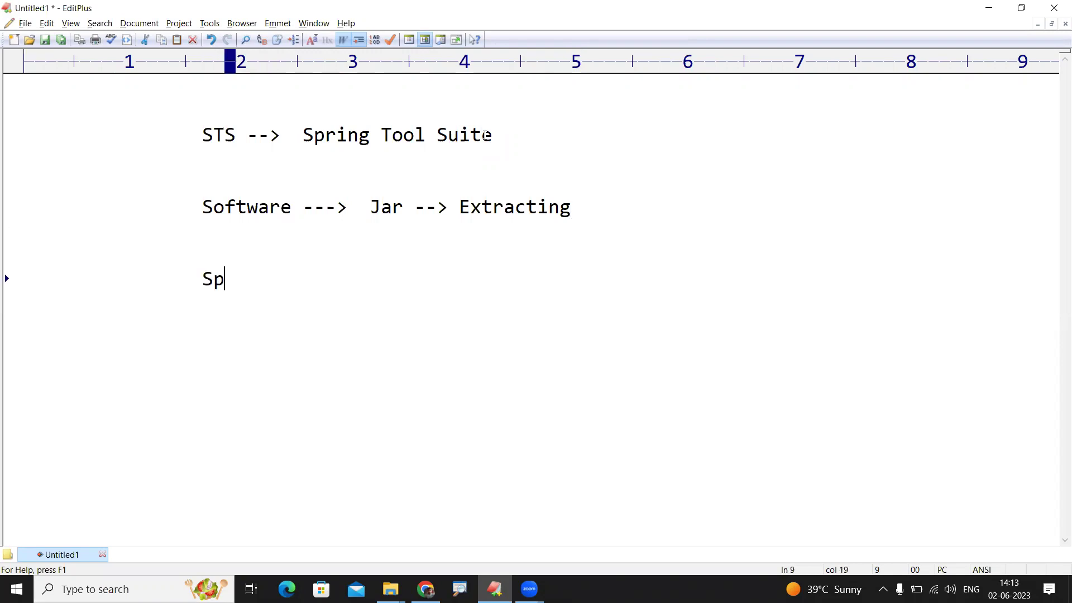
{"action": "type", "text": "ring and Spring "}
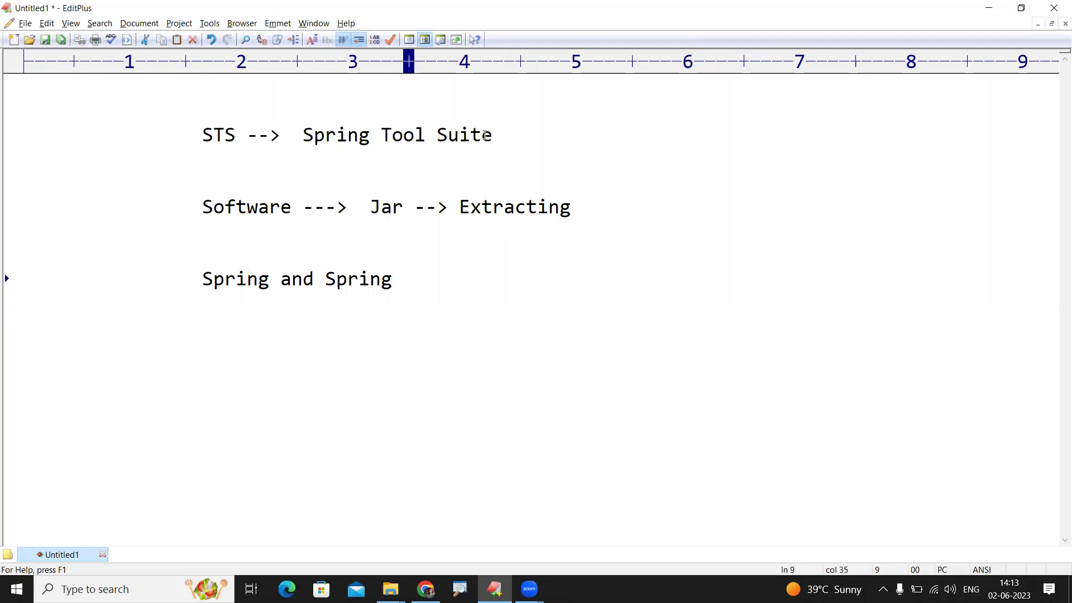
{"action": "type", "text": "Boot application"}
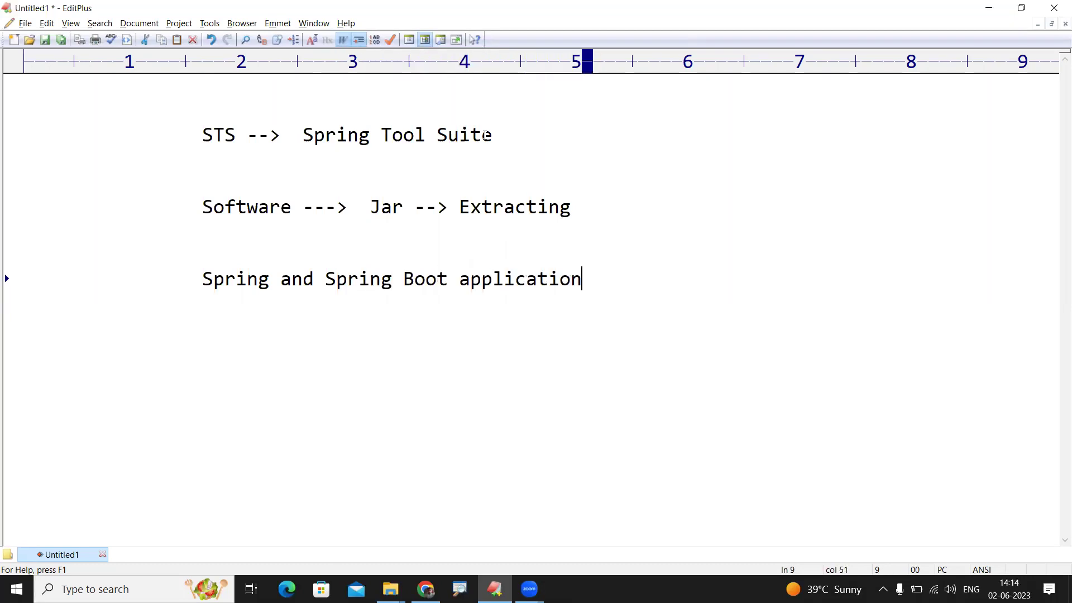
{"action": "type", "text": "s"}
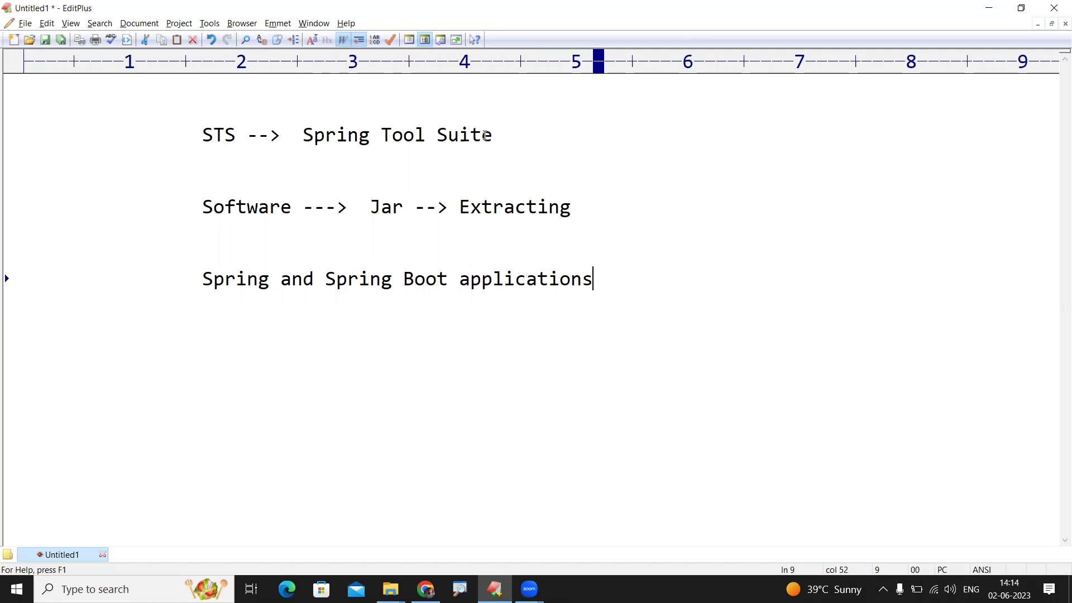
{"action": "key", "text": "Return"}
{"action": "key", "text": "Return"}
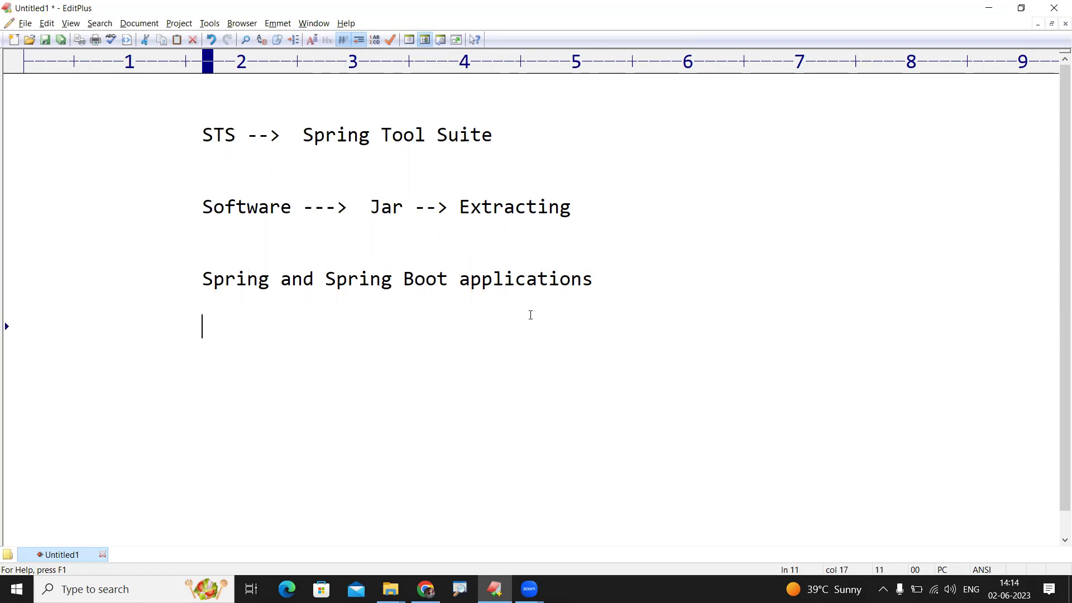
Switch to Chrome and search Google for "spring tool suite download".
{"action": "left_click", "coordinate": [429, 587]}
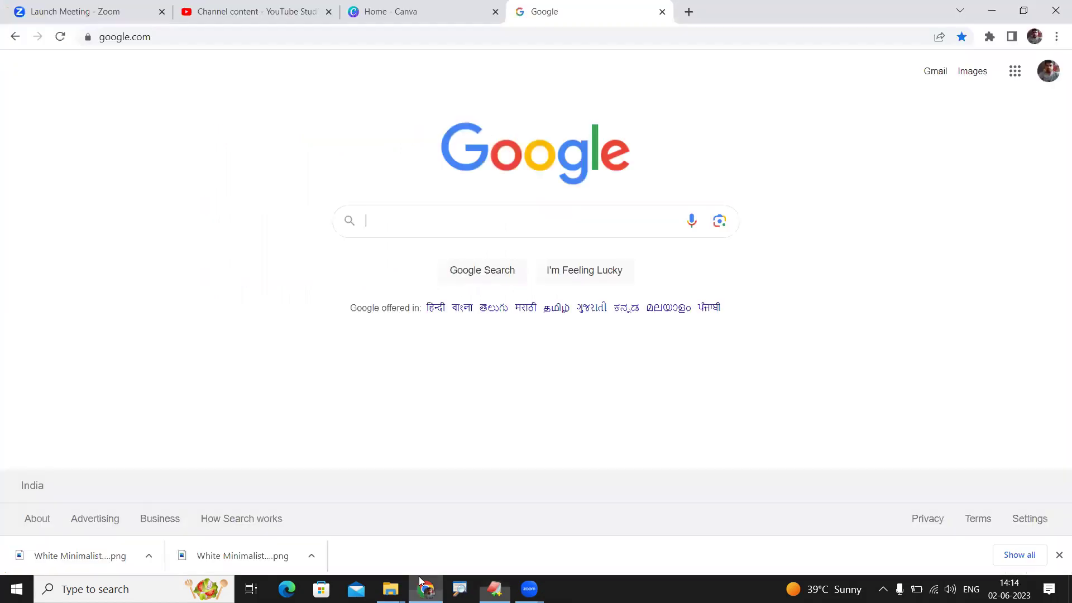
{"action": "type", "text": "s"}
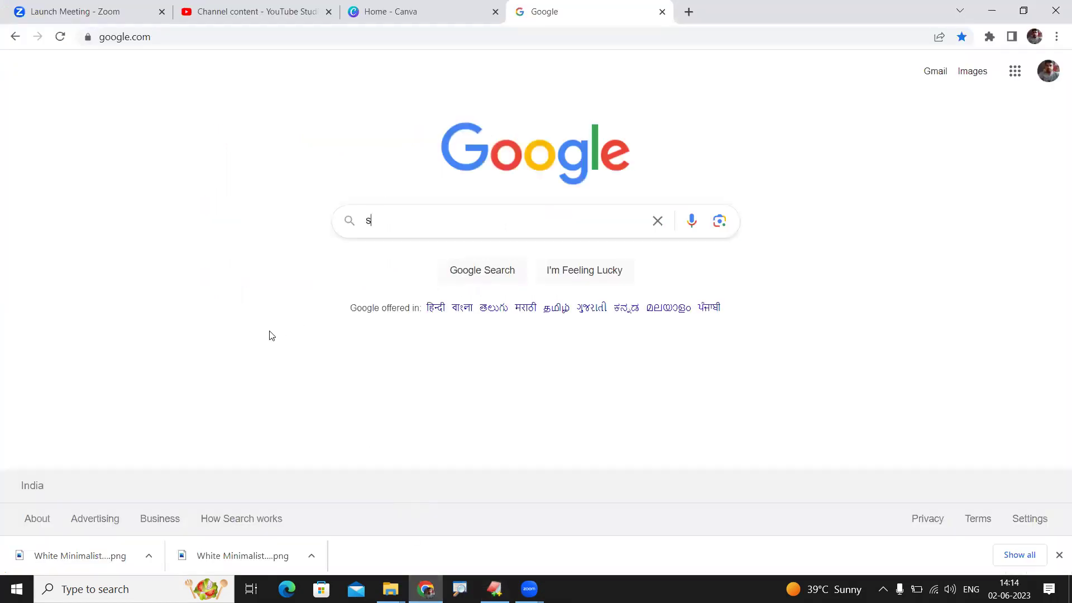
{"action": "type", "text": "pring tool"}
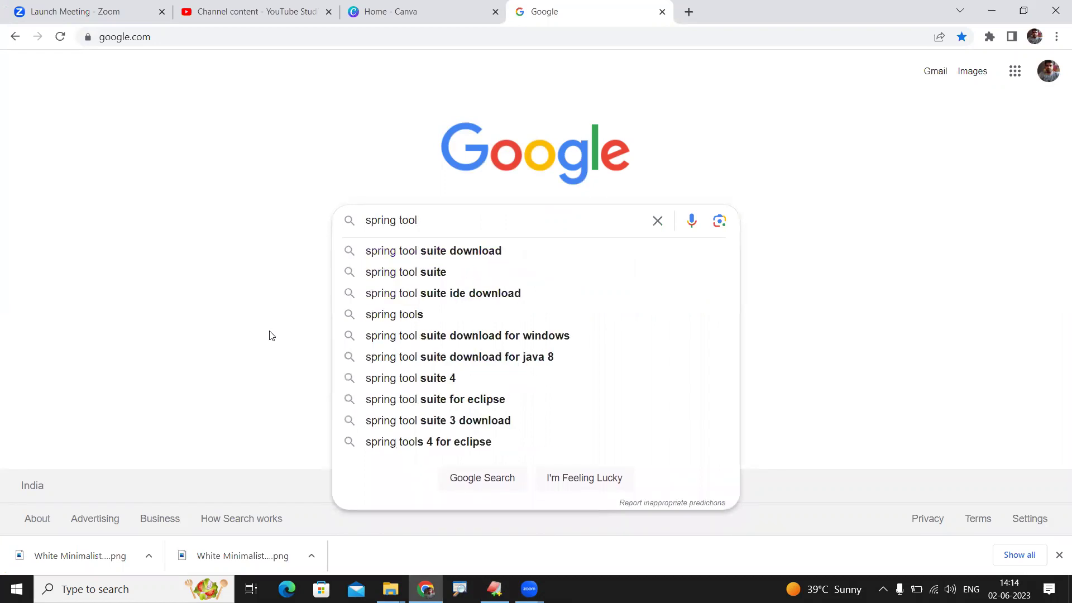
{"action": "key", "text": "Down"}
{"action": "key", "text": "Return"}
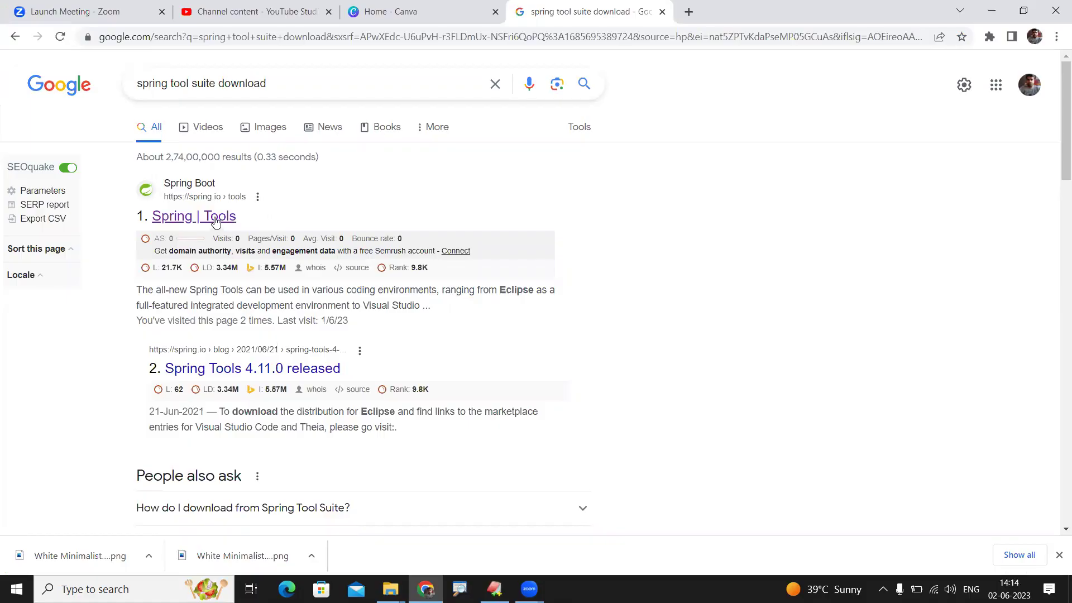
Open the Spring Tools result on spring.io and download the 4.18.1 Windows x86_64 build of Spring Tools 4 for Eclipse.
{"action": "left_click", "coordinate": [384, 225]}
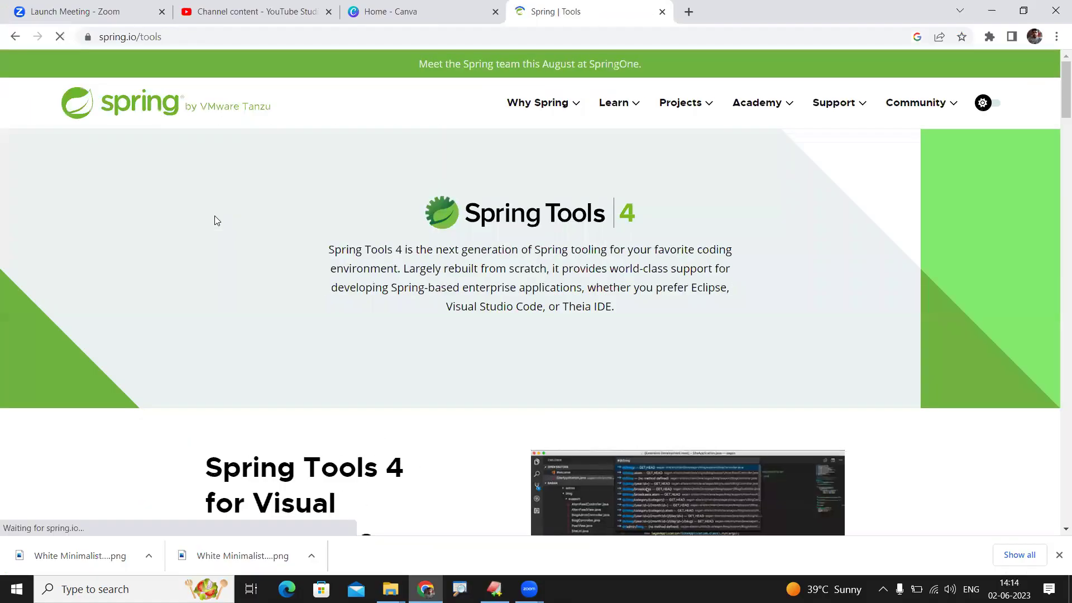
{"action": "scroll", "coordinate": [511, 225], "scroll_direction": "down", "scroll_amount": 2}
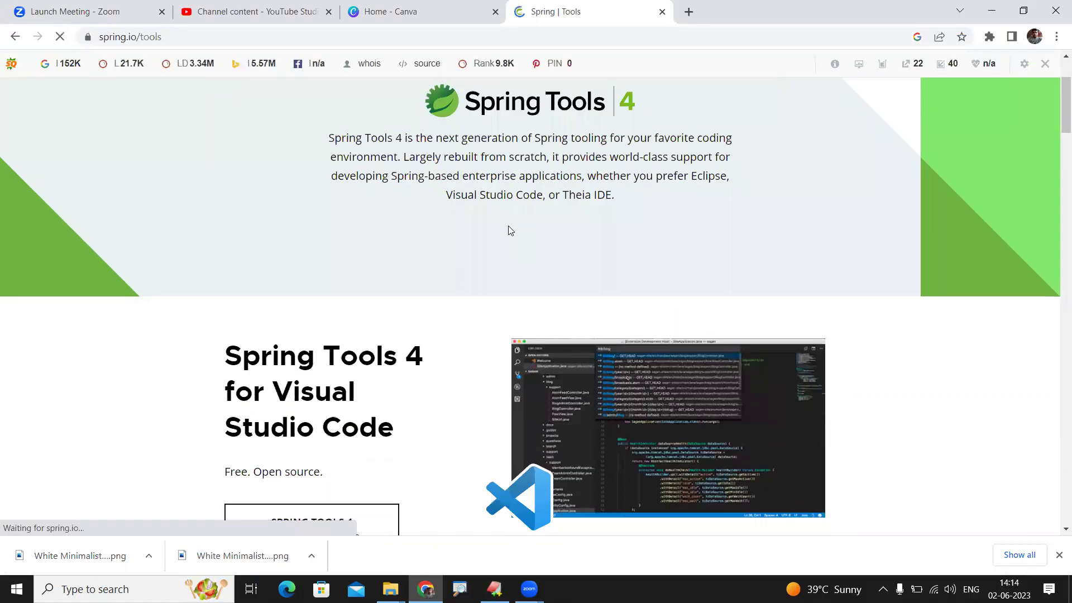
{"action": "scroll", "coordinate": [454, 246], "scroll_direction": "down", "scroll_amount": 3}
{"action": "scroll", "coordinate": [335, 240], "scroll_direction": "down", "scroll_amount": 5}
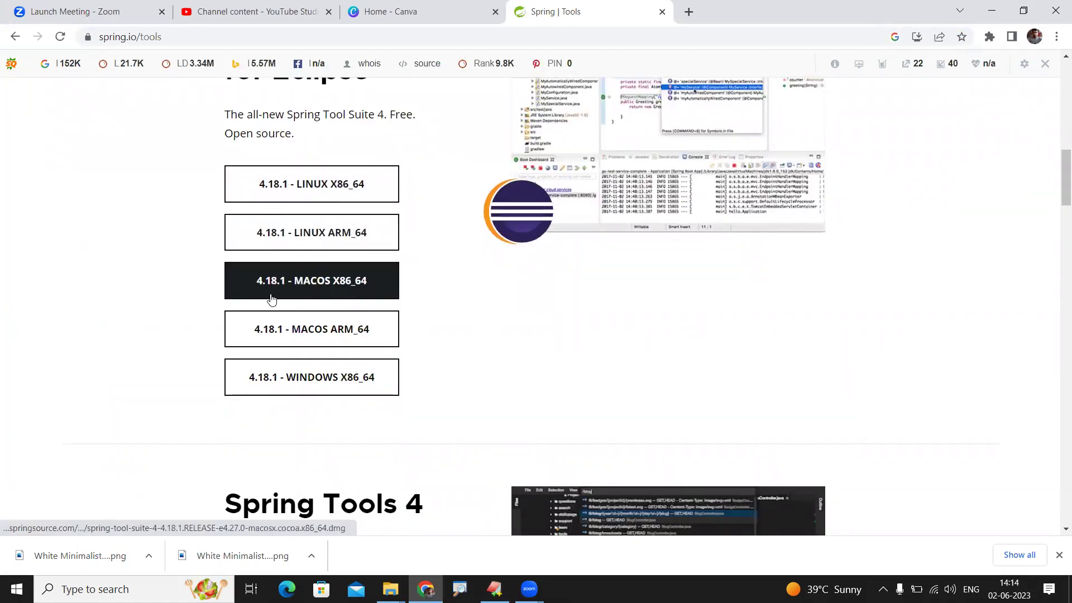
{"action": "scroll", "coordinate": [530, 270], "scroll_direction": "up", "scroll_amount": 3}
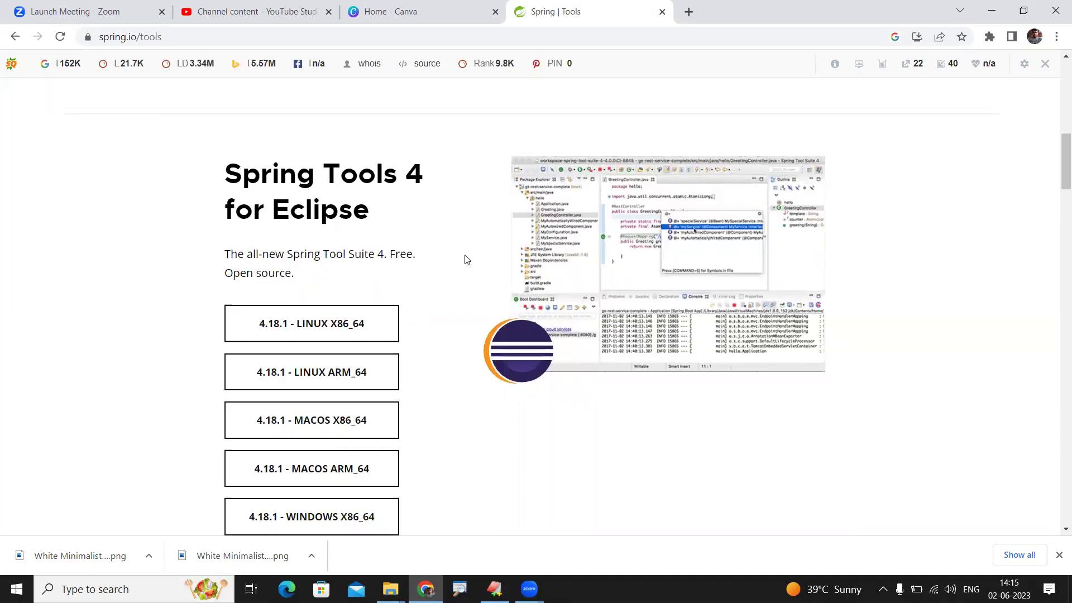
{"action": "scroll", "coordinate": [467, 259], "scroll_direction": "down", "scroll_amount": 3}
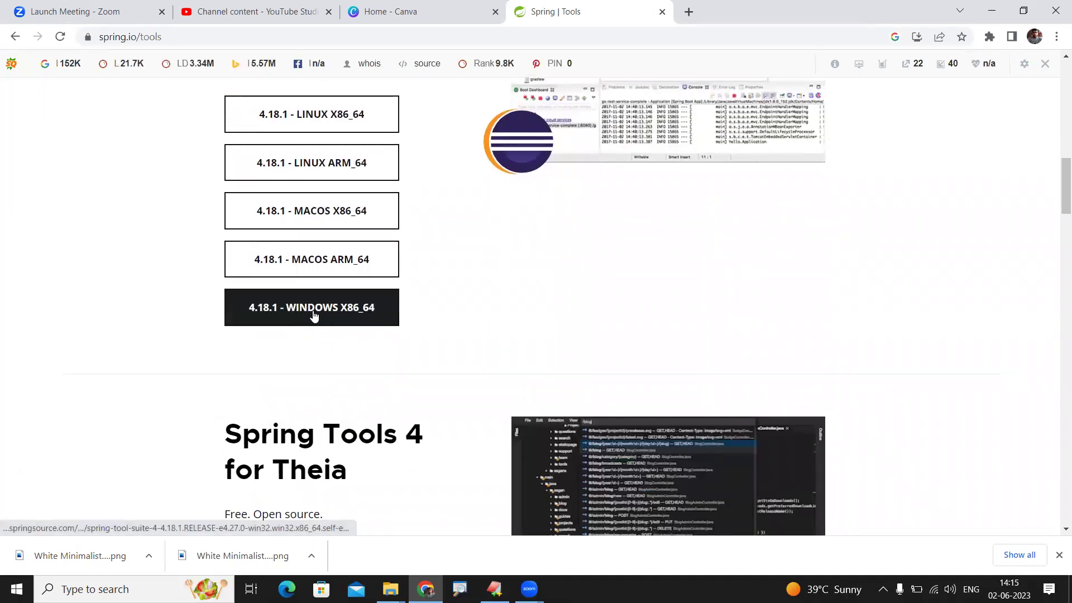
{"action": "left_click", "coordinate": [332, 311]}
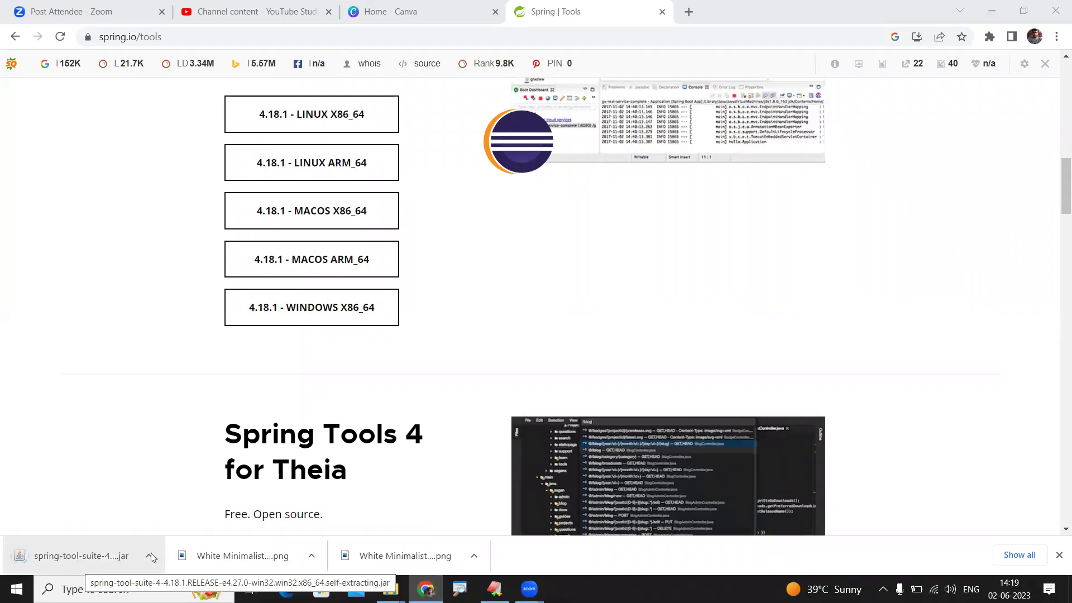
Locate the downloaded spring-tool-suite-4-4.18.1 self-extracting jar in its folder and run it to extract its contents.
{"action": "left_click", "coordinate": [1022, 555]}
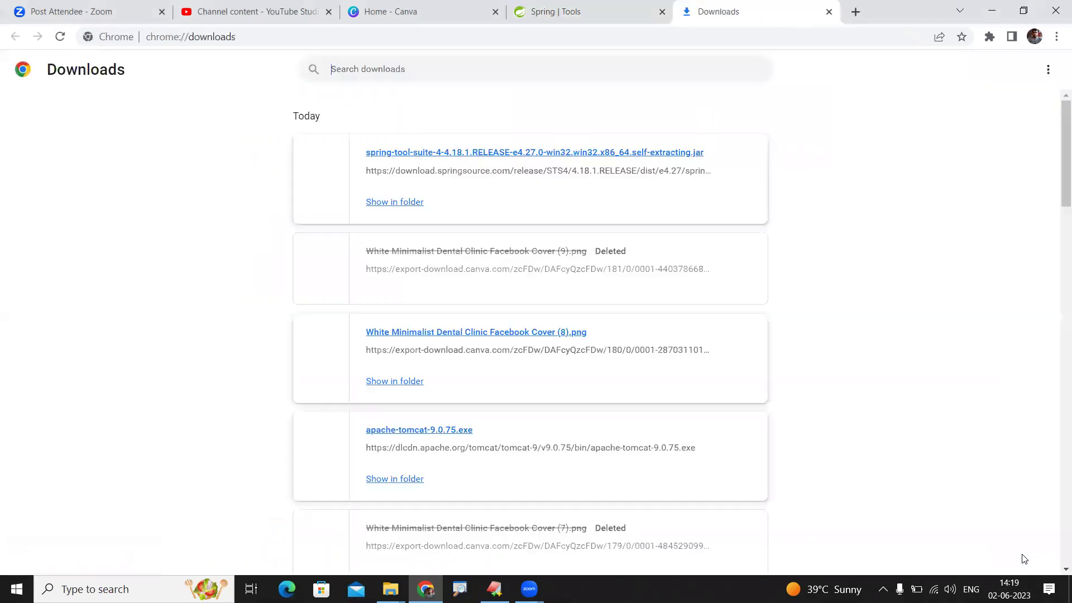
{"action": "left_click", "coordinate": [395, 202]}
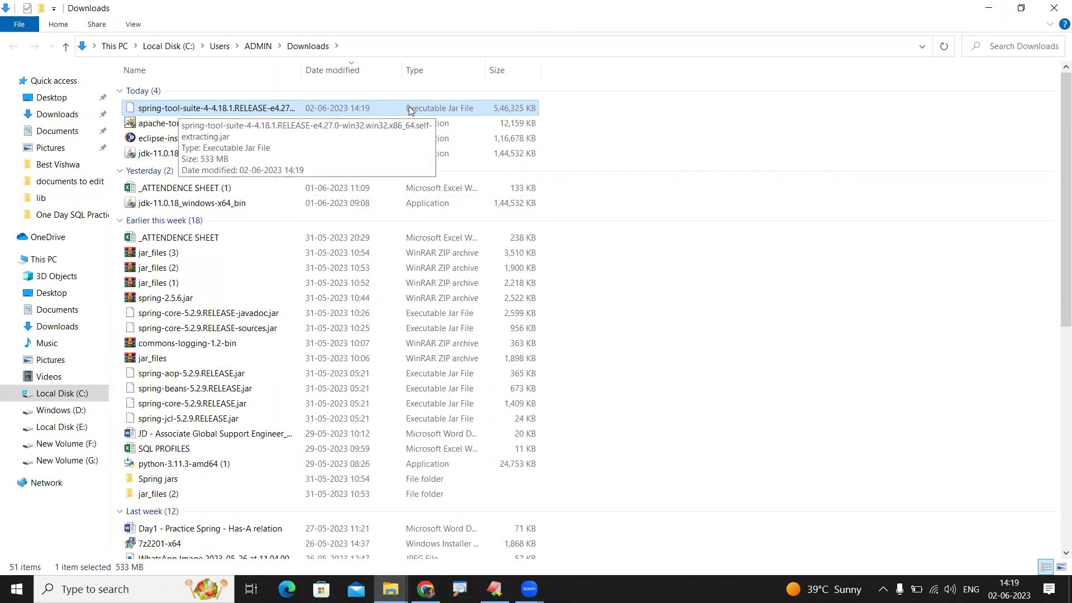
{"action": "double_click", "coordinate": [227, 111]}
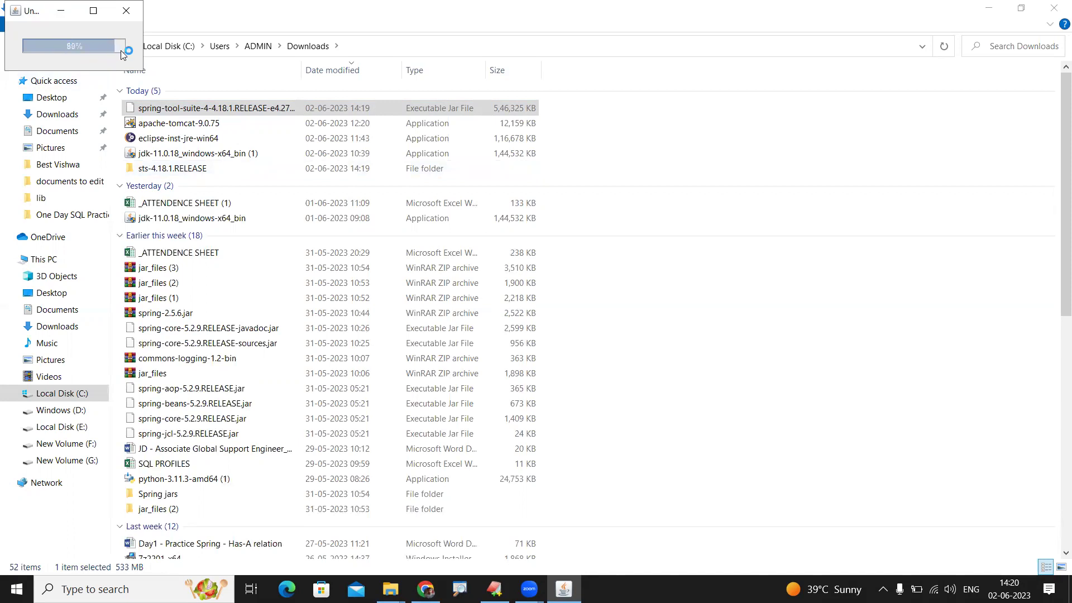
Open the extracted sts-4.18.1.RELEASE folder and create a desktop shortcut to the SpringToolSuite4 application.
{"action": "left_click", "coordinate": [199, 170]}
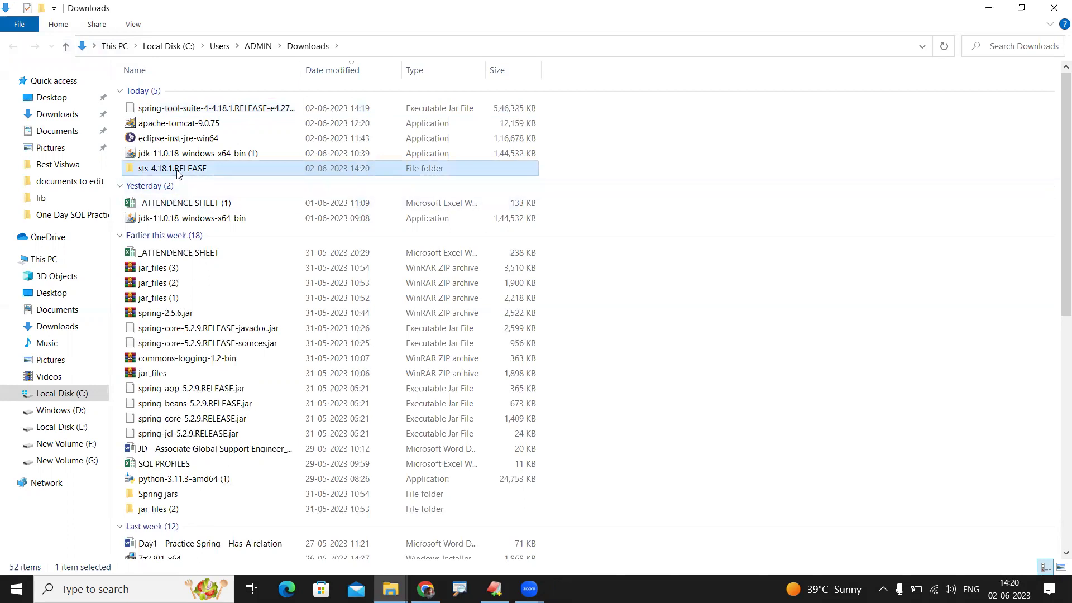
{"action": "double_click", "coordinate": [190, 168]}
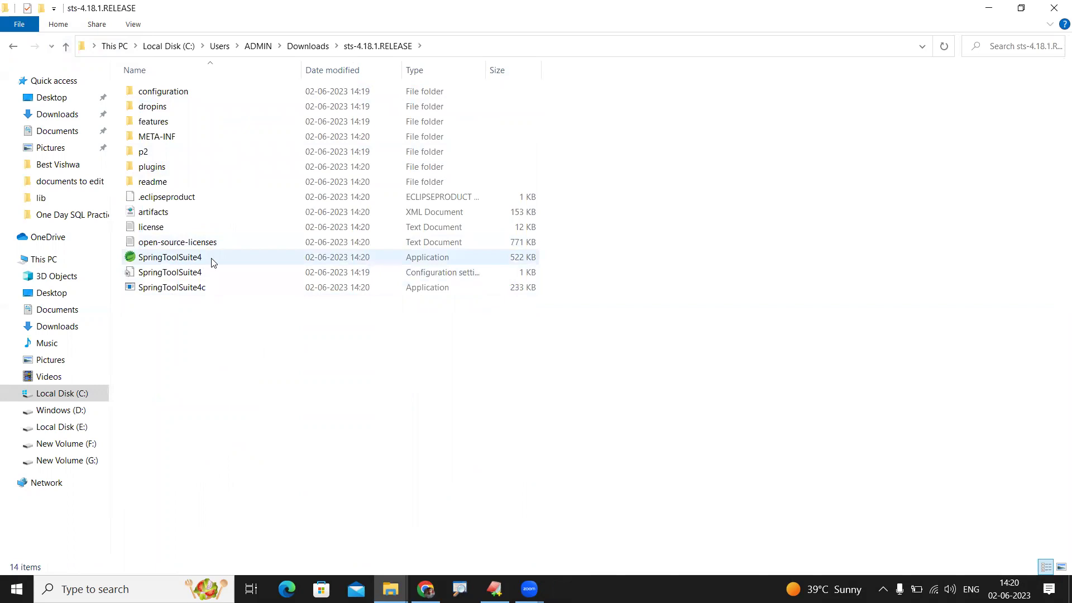
{"action": "left_click", "coordinate": [179, 260]}
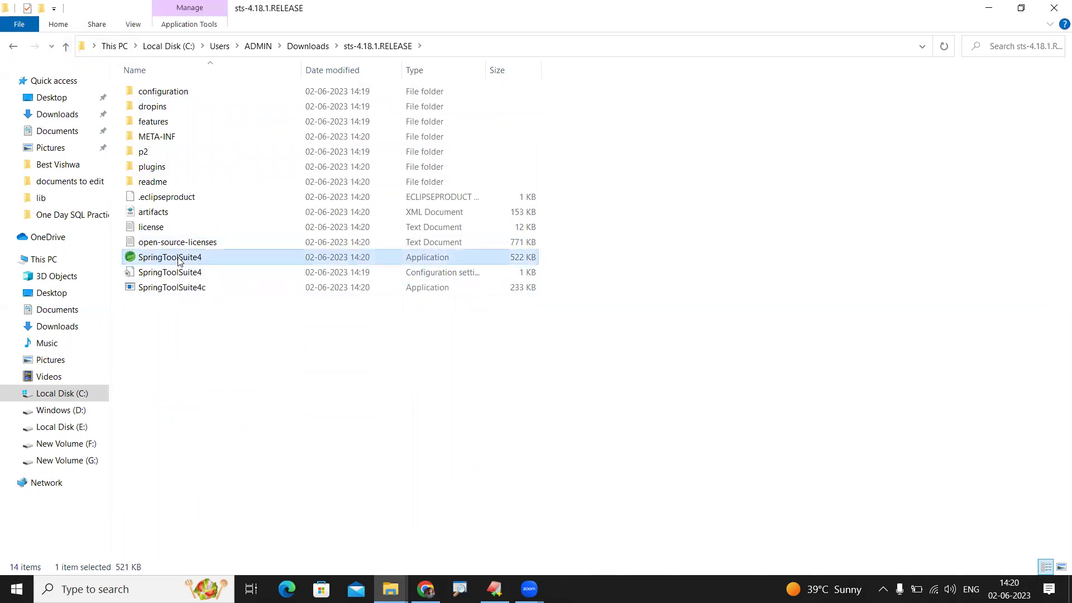
{"action": "double_click", "coordinate": [178, 259]}
{"action": "right_click", "coordinate": [177, 257]}
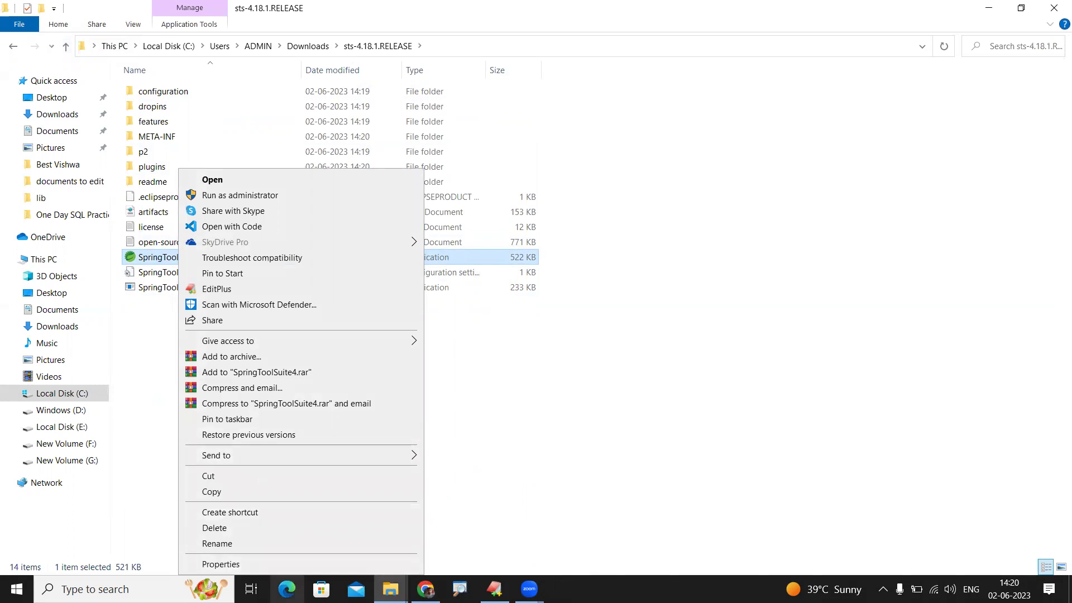
{"action": "mouse_move", "coordinate": [398, 457]}
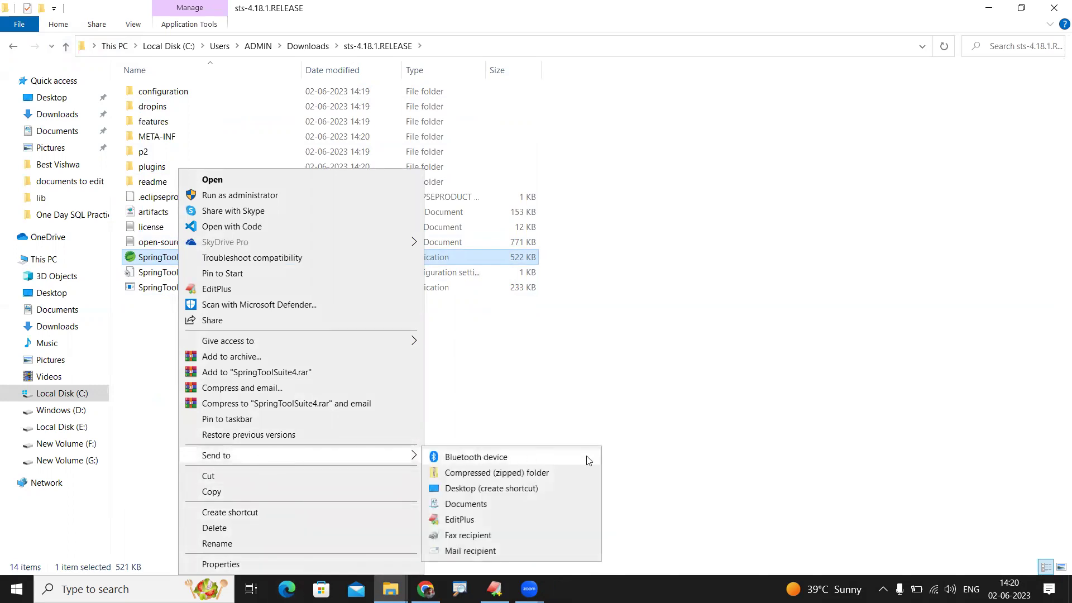
{"action": "left_click", "coordinate": [501, 489]}
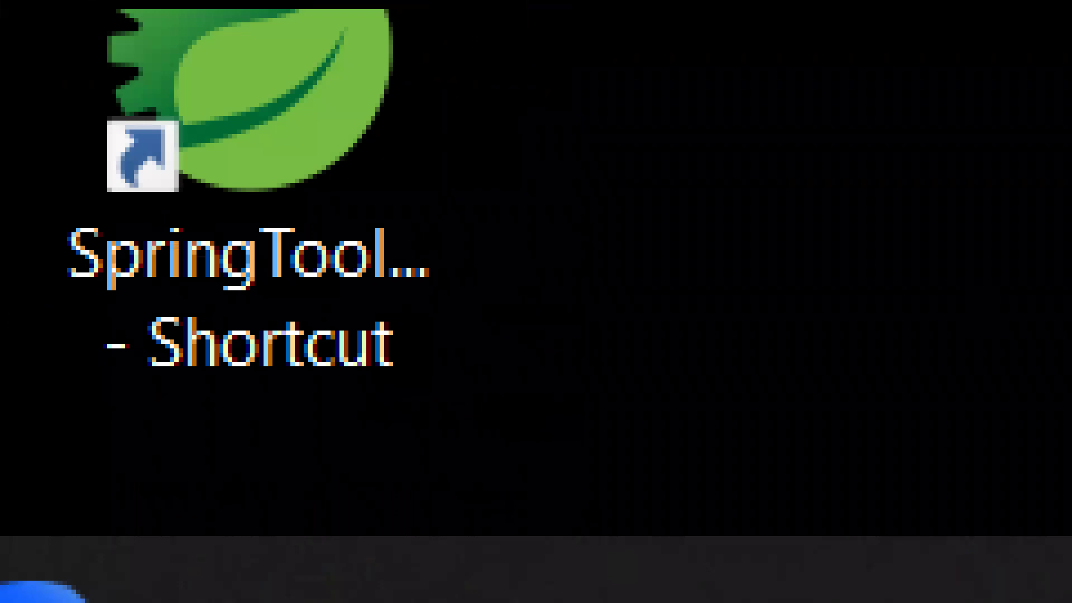
Start Spring Tool Suite 4 from its desktop shortcut and launch it with the proposed workspace directory.
{"action": "left_click", "coordinate": [168, 181]}
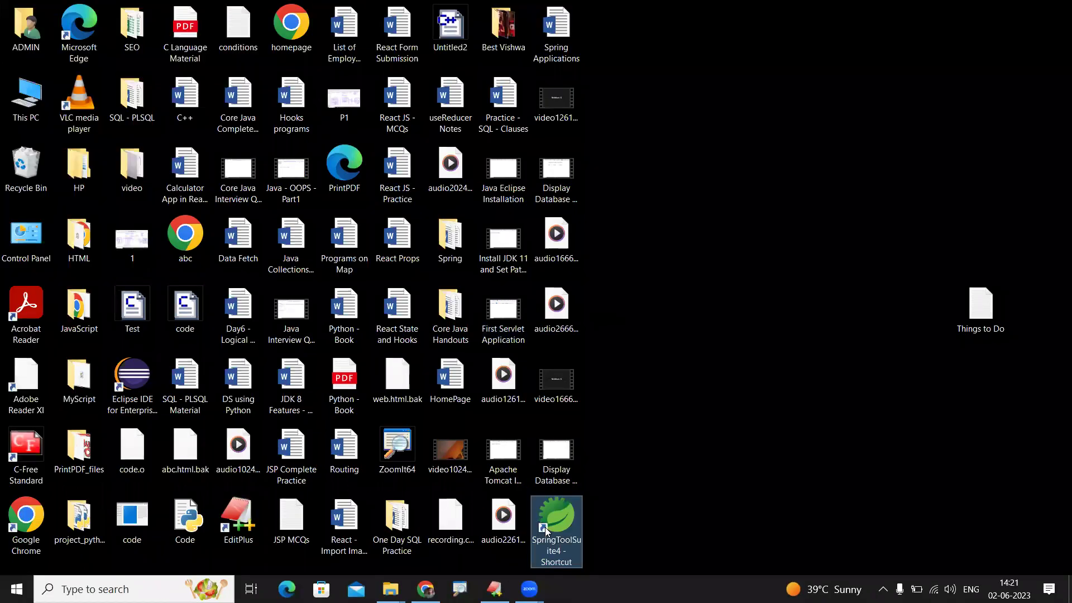
{"action": "double_click", "coordinate": [547, 531]}
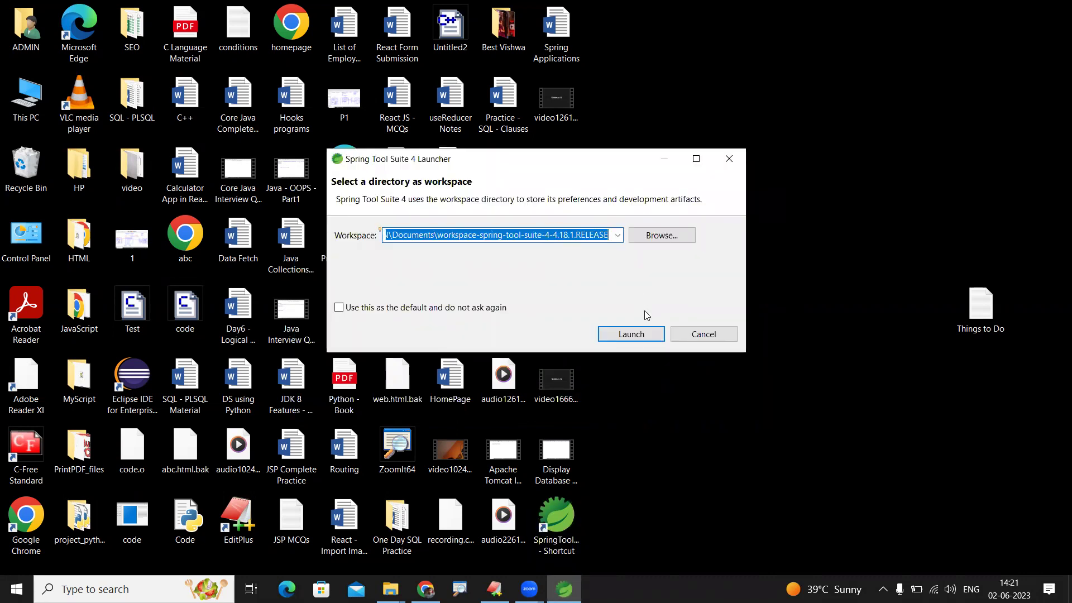
{"action": "left_click", "coordinate": [637, 337]}
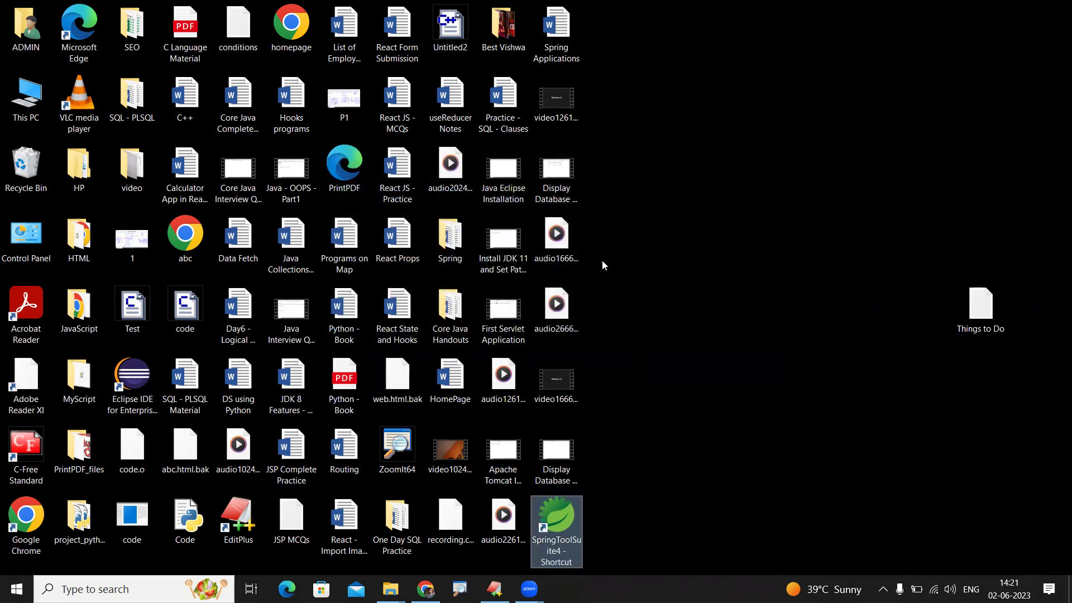